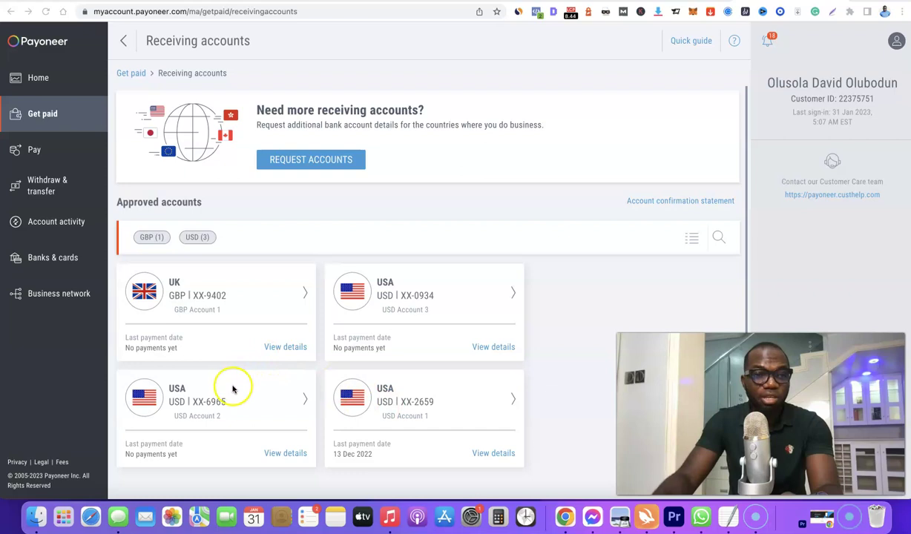
- Open Get paid's Receiving accounts list (one GBP, three USD), then restore the other Payoneer window
left_click(44, 119)
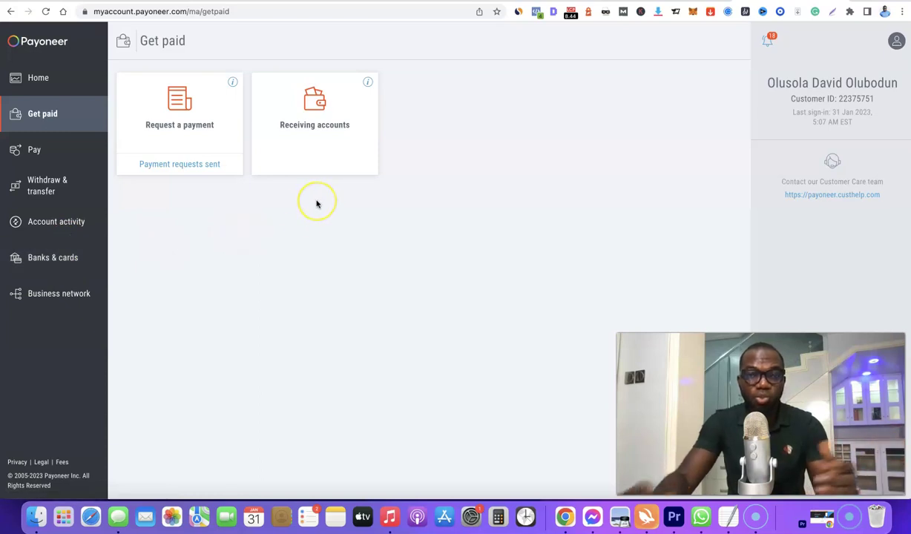
left_click(277, 142)
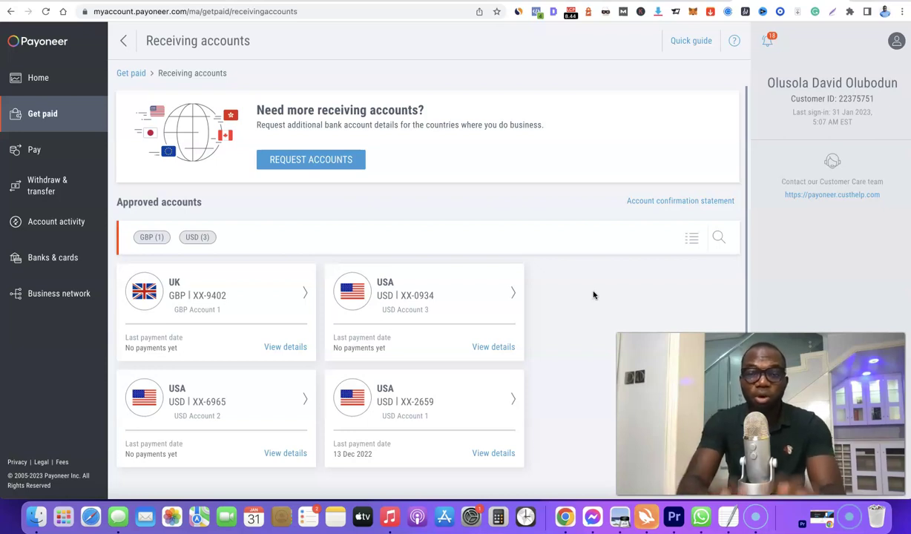
left_click(596, 290)
left_click(797, 514)
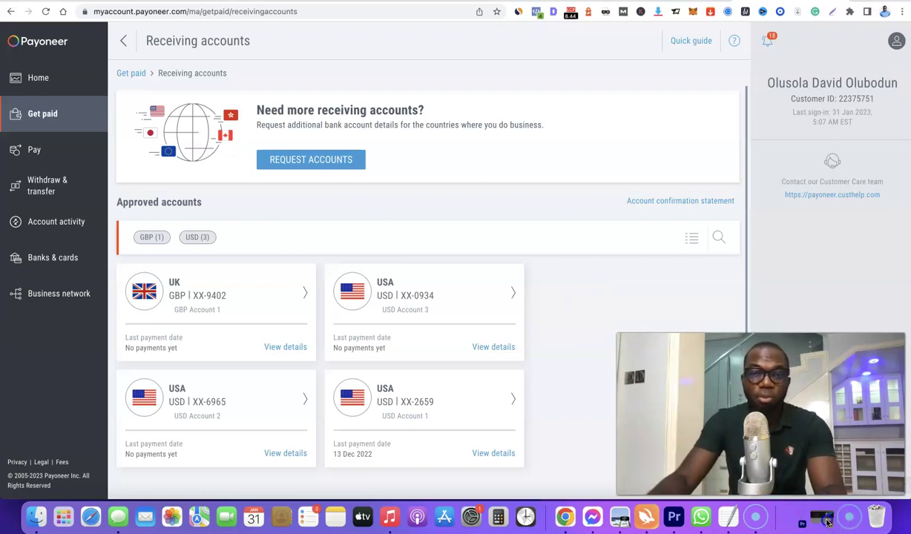
left_click(825, 522)
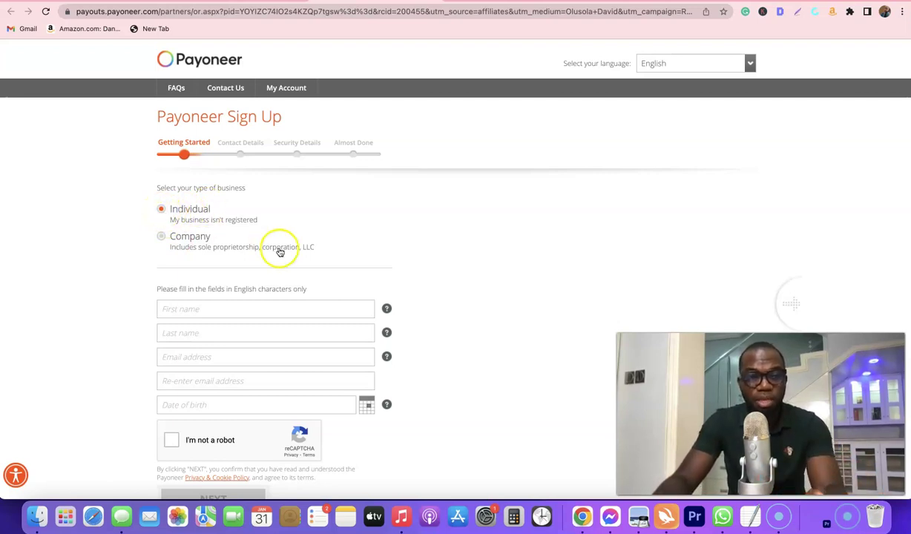
- Scroll to the Sign Up form's Getting Started step with Individual as business type
scroll(278, 252, "down", 1)
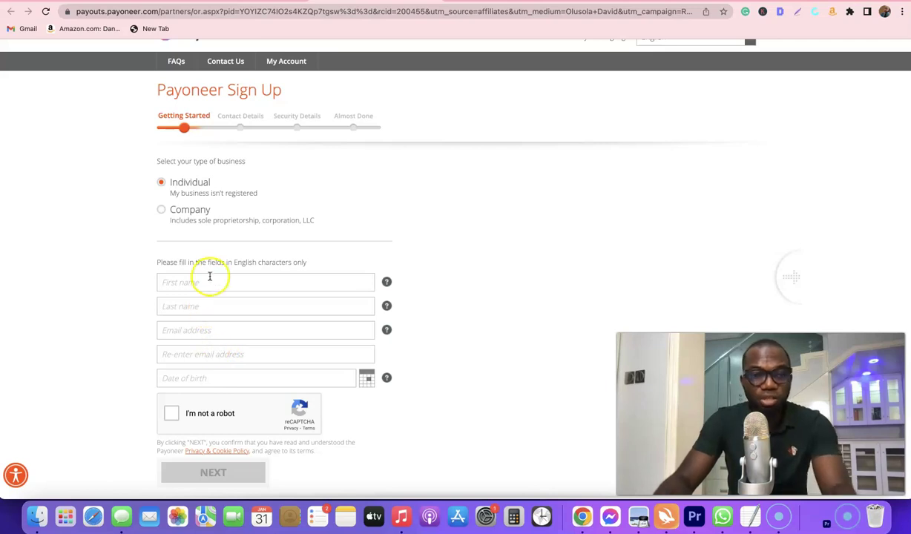
- Enter the applicant's name, both emails and birth date, pass the robot check, and continue
left_click(177, 282)
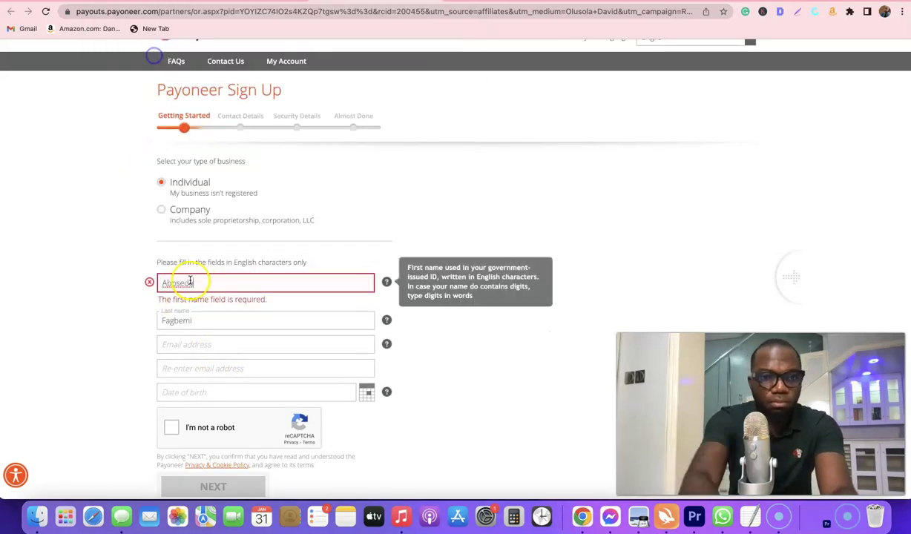
left_click(192, 329)
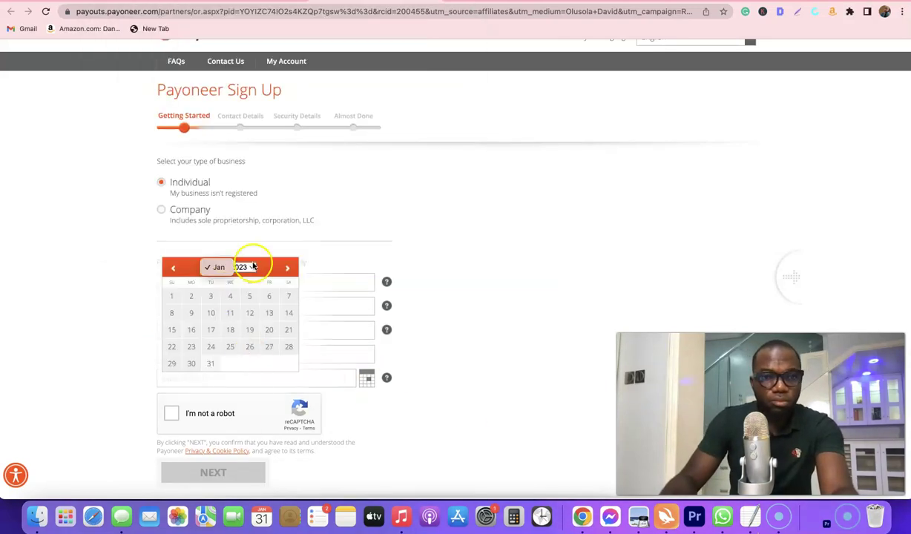
left_click(217, 265)
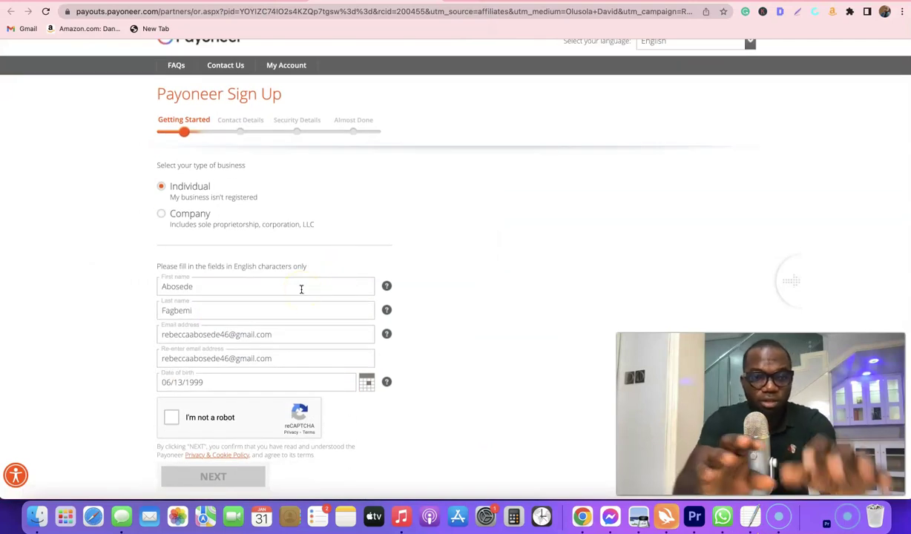
left_click(169, 418)
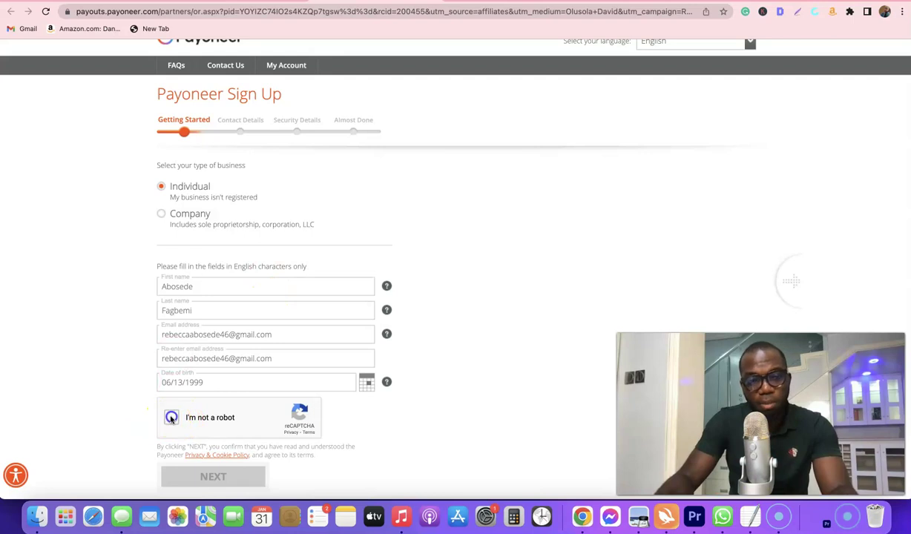
left_click(229, 401)
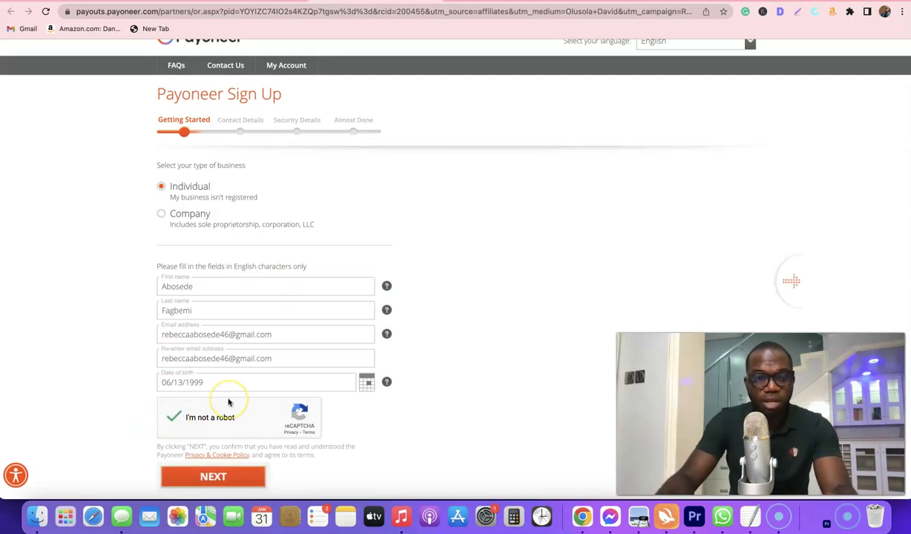
scroll(228, 431, "down", 1)
left_click(222, 460)
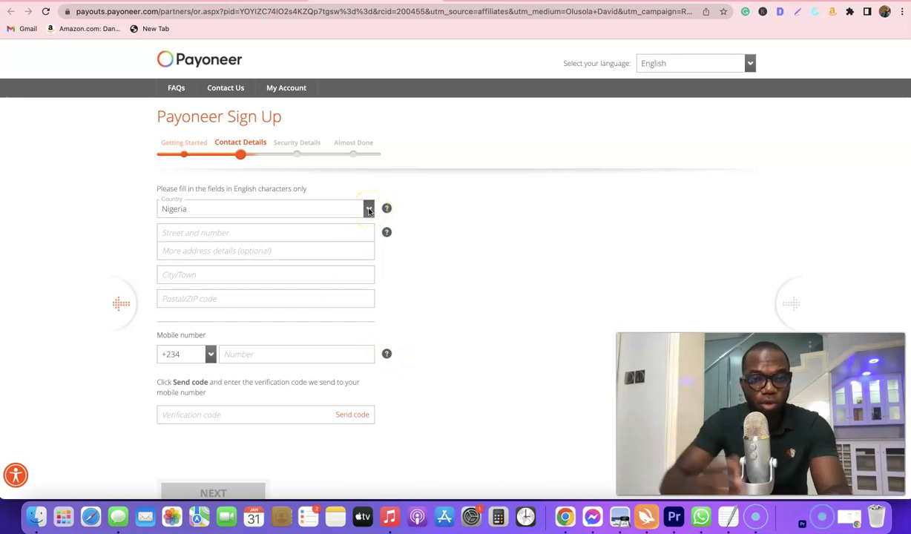
- Keep Nigeria as country, fill in the address and mobile number, and send the verification code
left_click(368, 210)
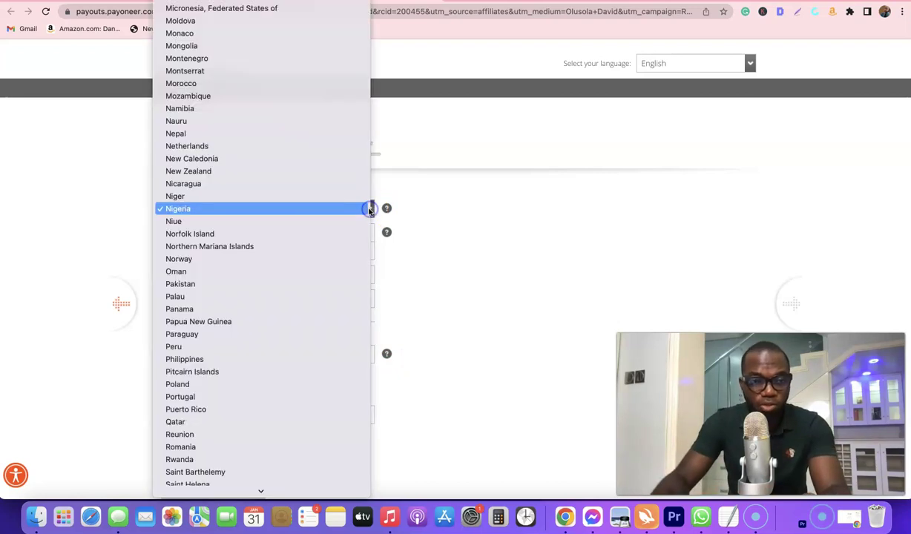
left_click(220, 212)
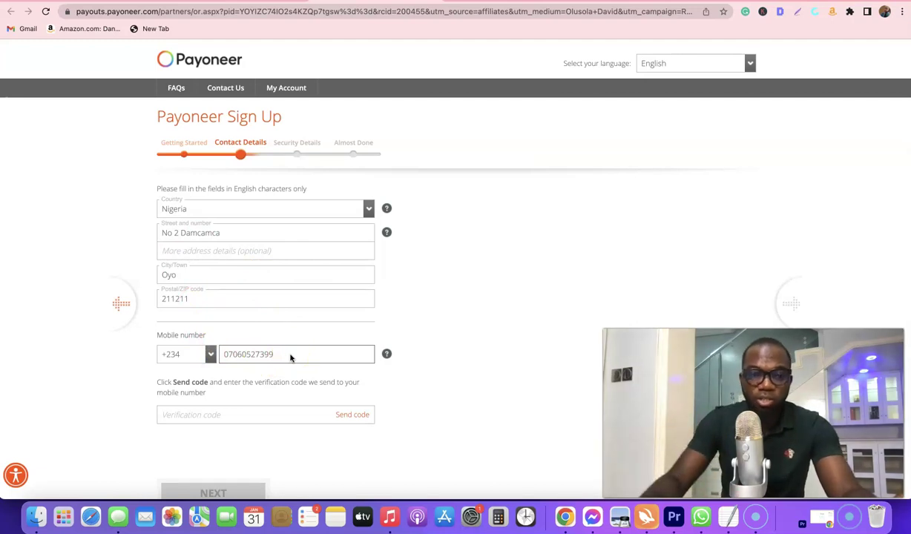
left_click(351, 416)
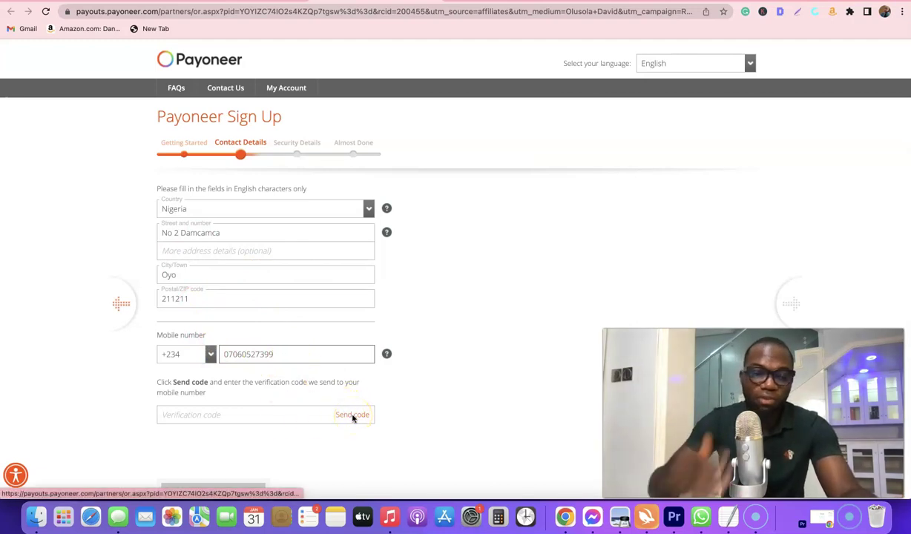
left_click(368, 352)
left_click(351, 416)
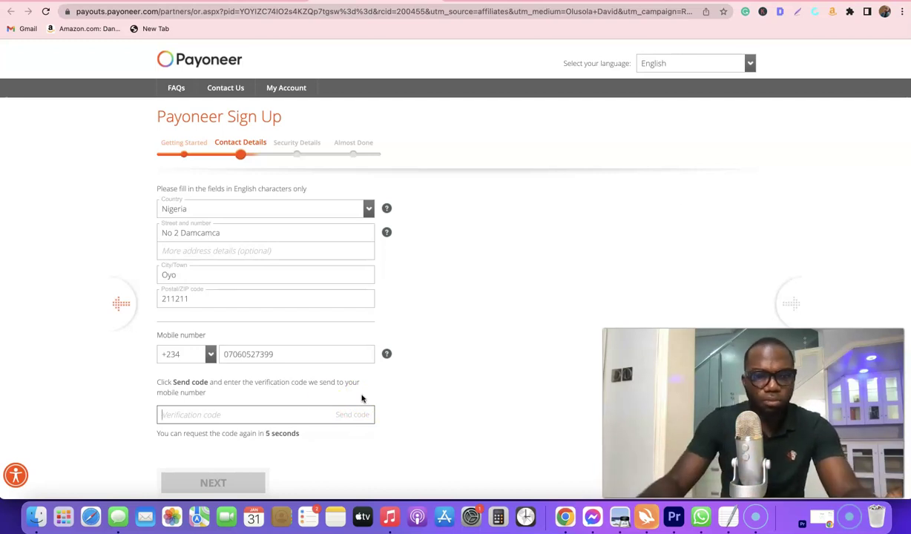
- Enter the texted verification code and submit the Contact Details step
left_click(325, 411)
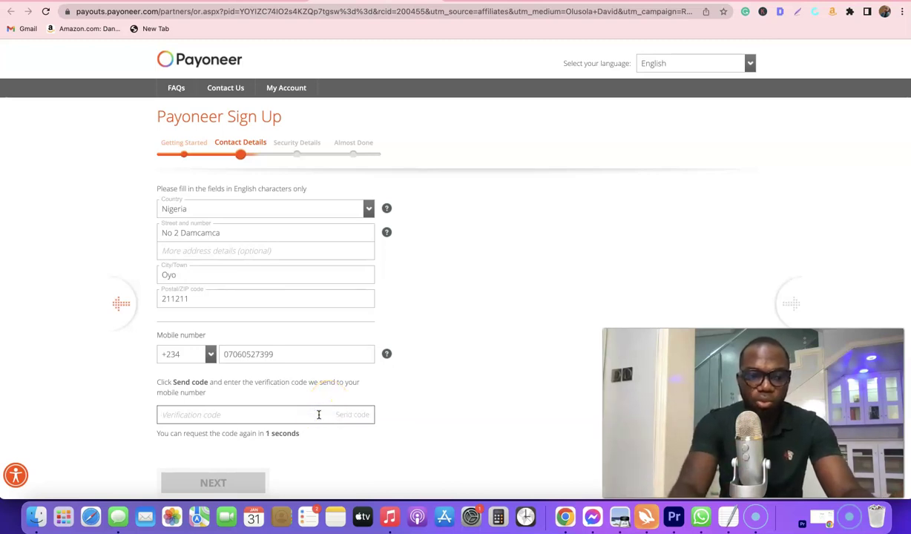
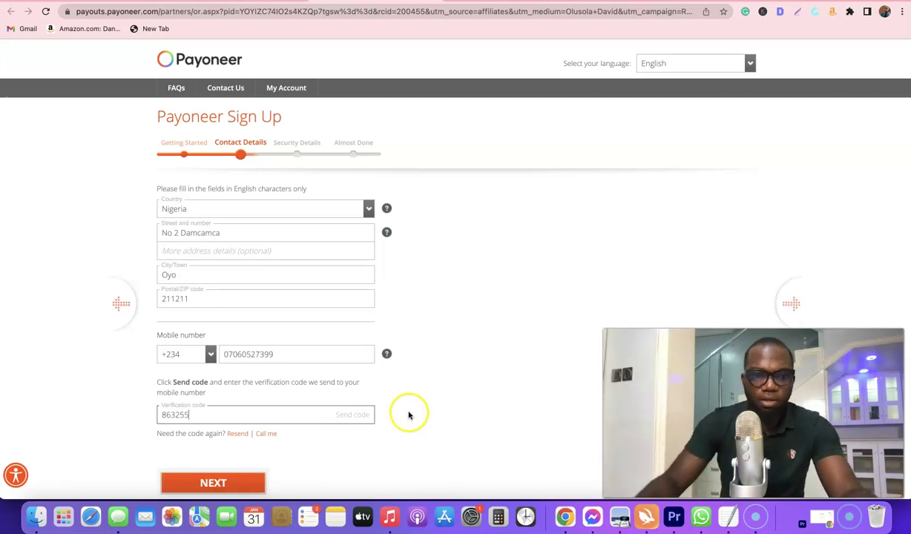
scroll(406, 414, "down", 1)
left_click(213, 448)
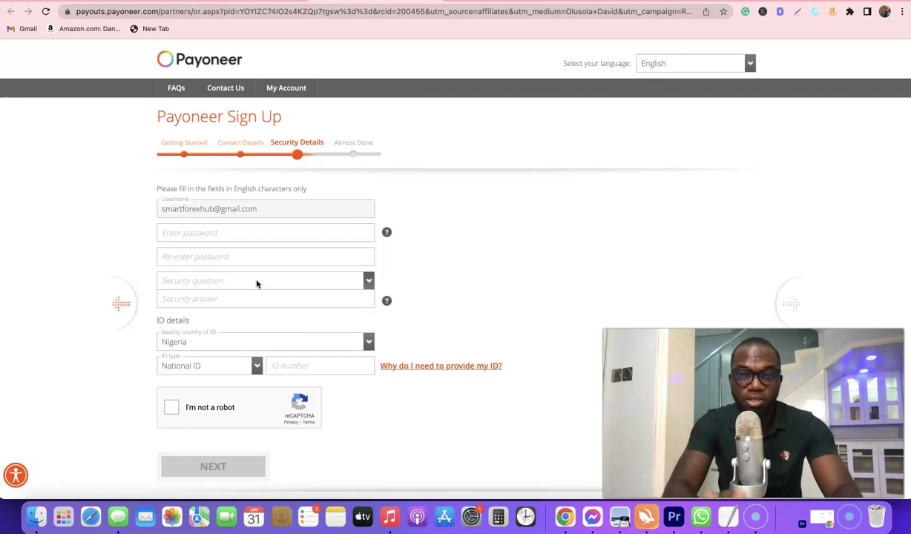
- Enter and confirm the account password, keeping National ID as the ID type
left_click(246, 261)
left_click(270, 257)
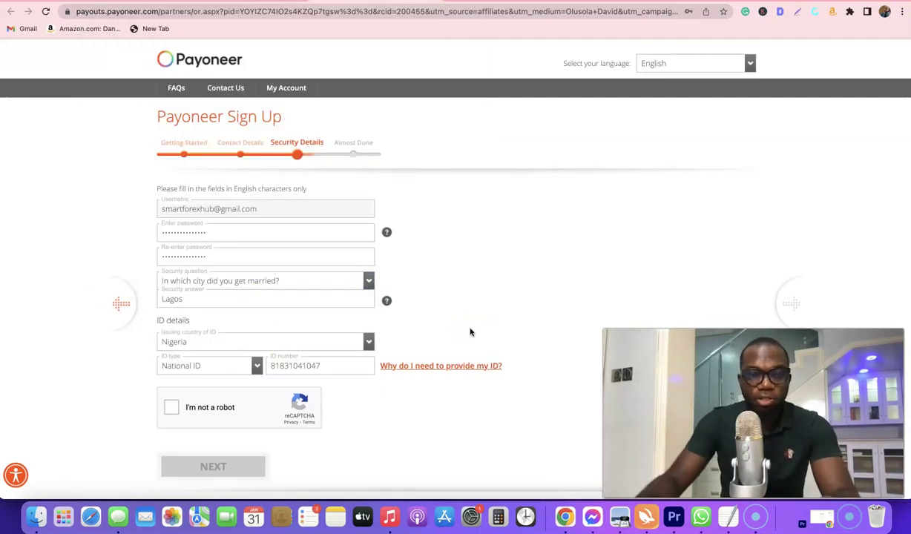
left_click(256, 364)
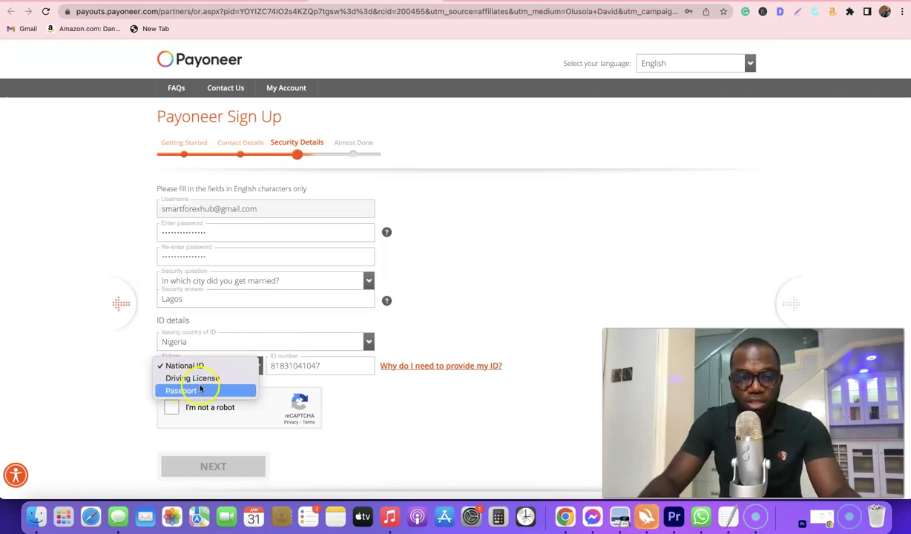
left_click(331, 363)
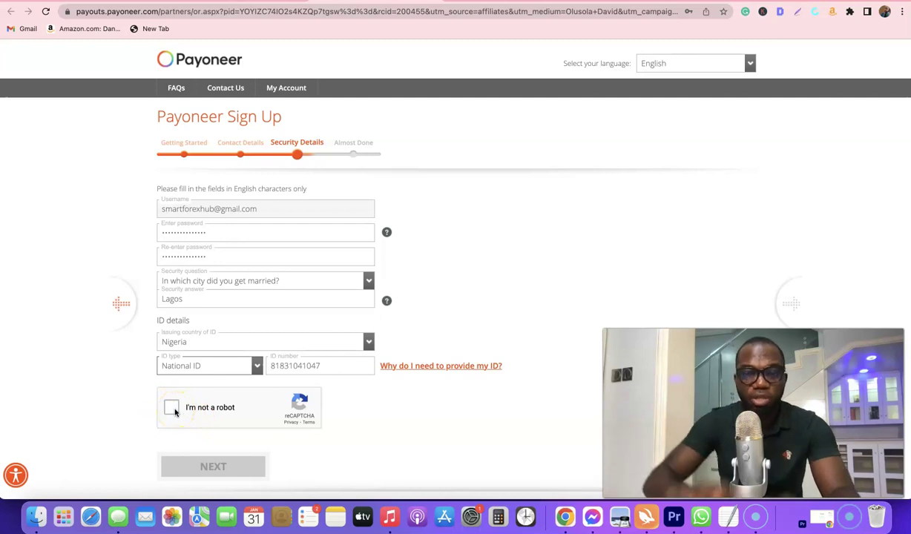
- Complete the 'I'm not a robot' check and advance to the Almost Done step
left_click(173, 409)
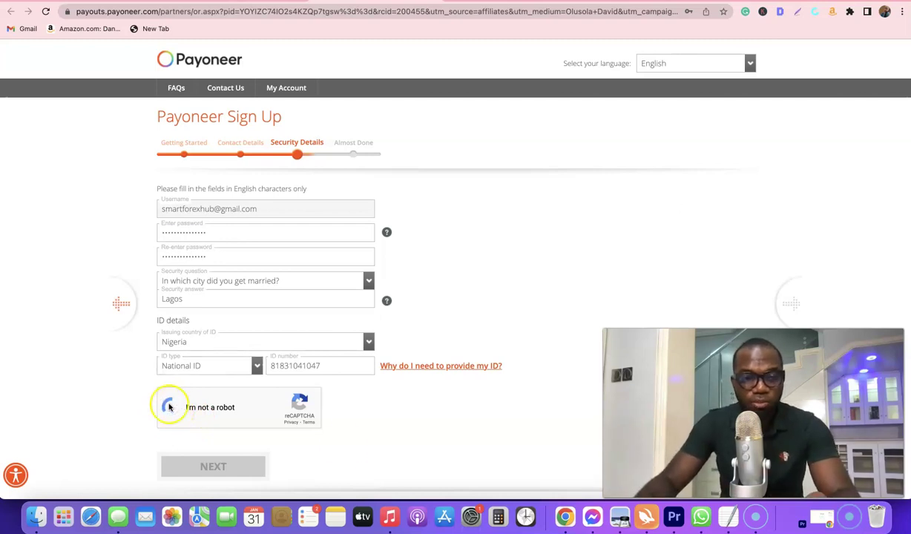
left_click(319, 442)
left_click(170, 409)
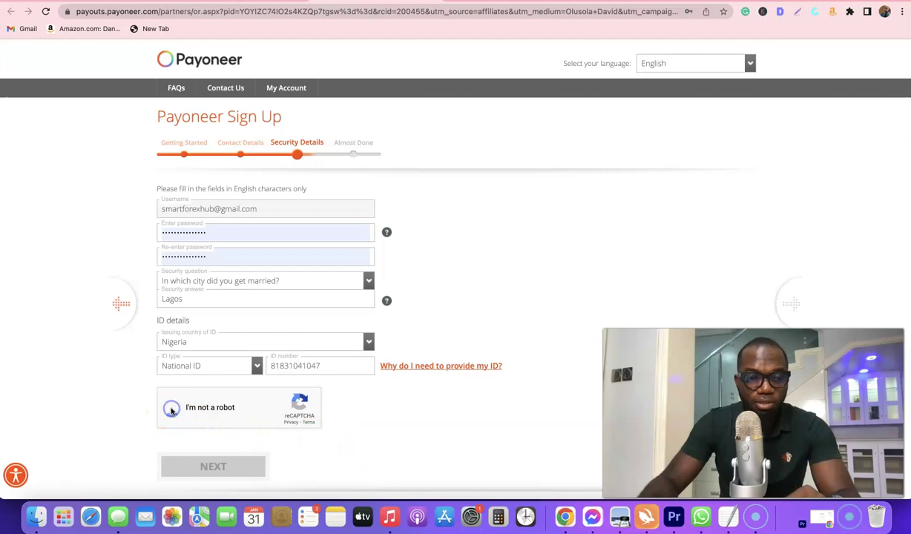
scroll(193, 438, "down", 1)
left_click(212, 453)
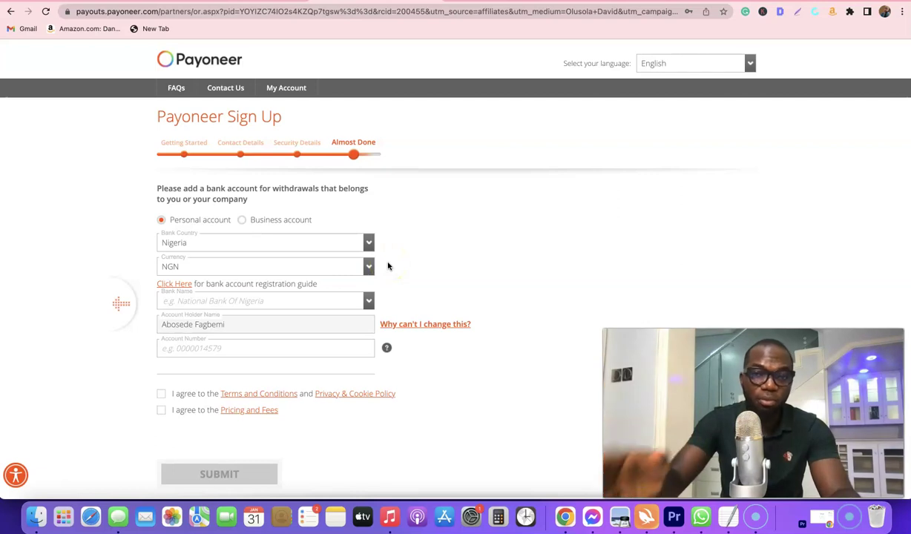
- Set the currency to NGN after trying USD and EUR, keeping Personal account type
left_click(368, 266)
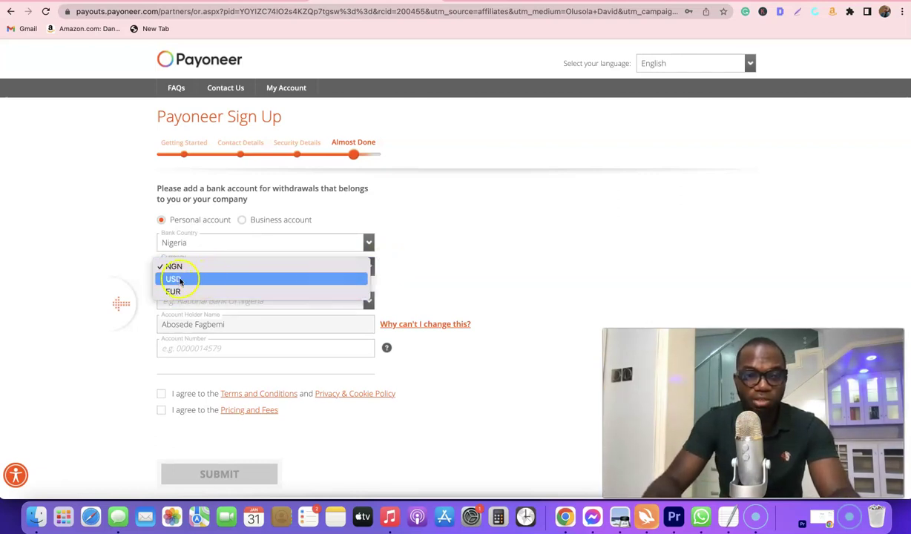
left_click(177, 279)
left_click(369, 265)
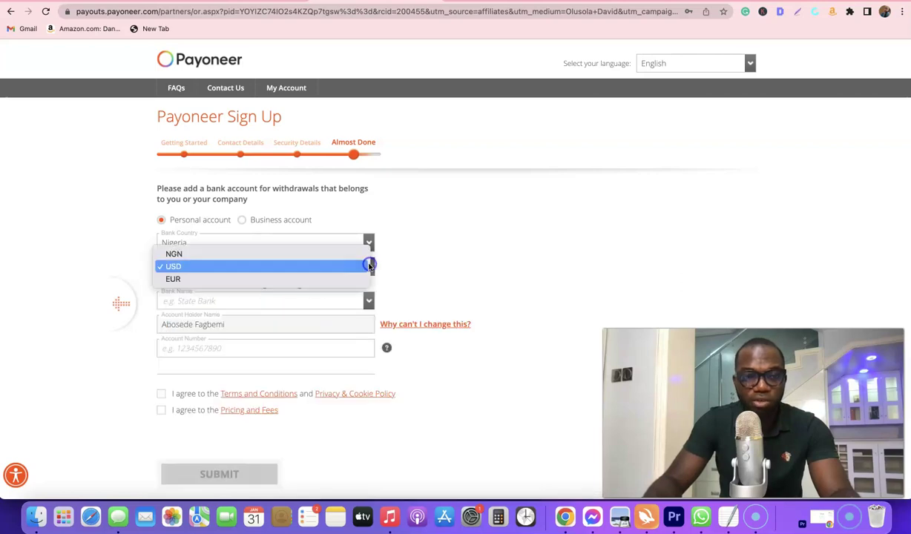
left_click(256, 279)
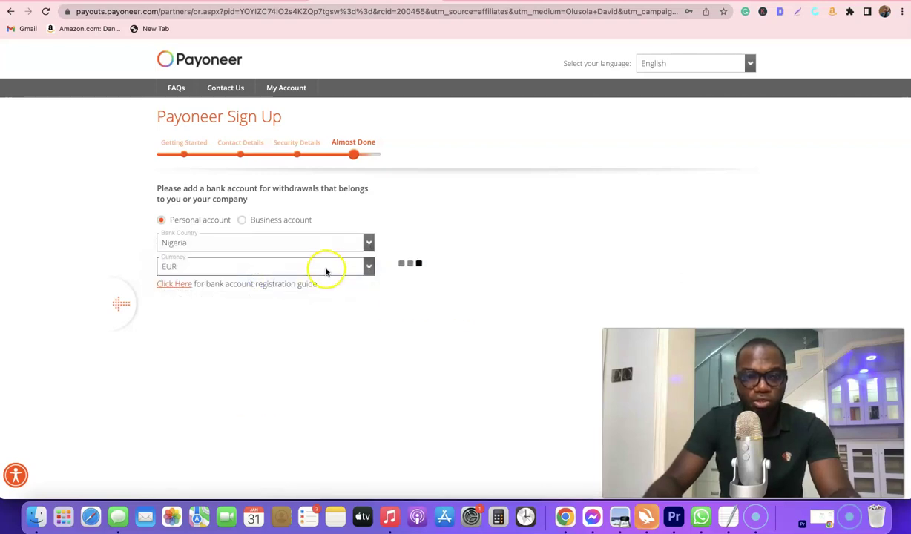
left_click(369, 265)
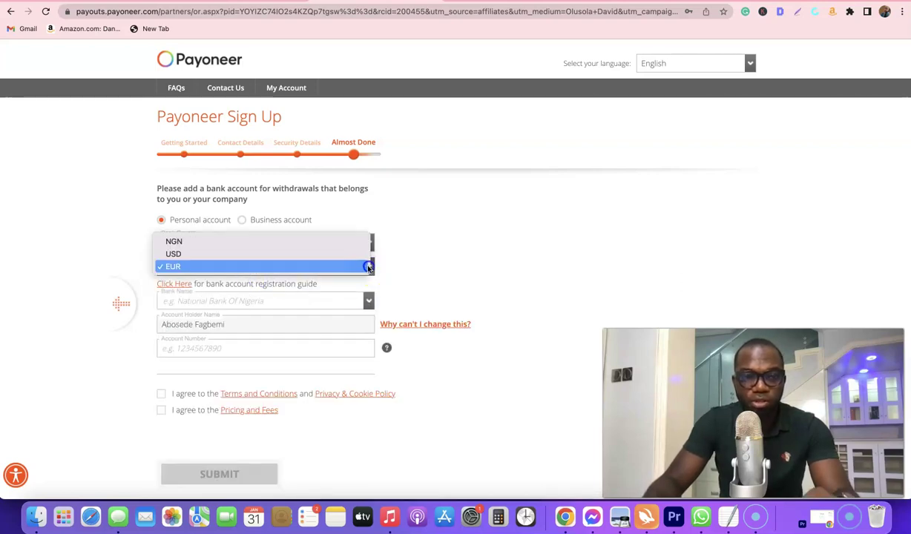
left_click(209, 242)
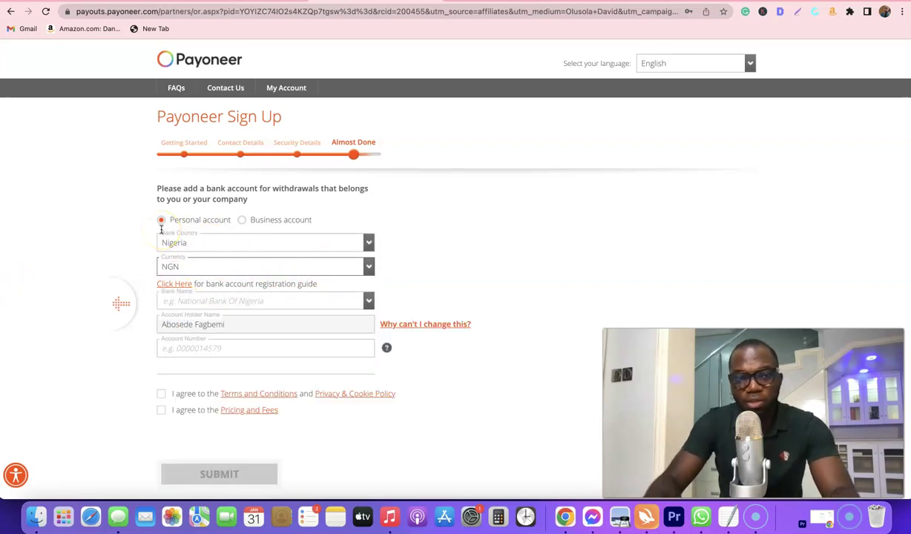
left_click(267, 221)
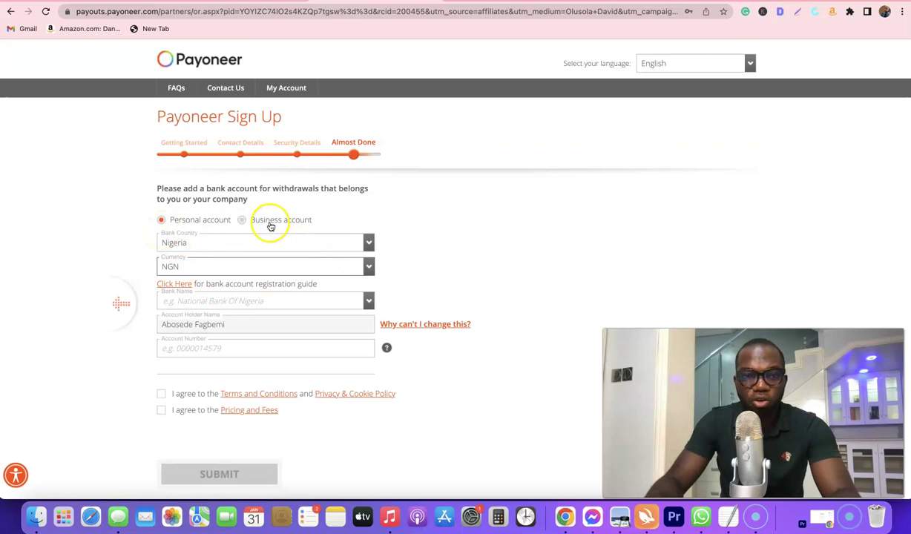
left_click(171, 227)
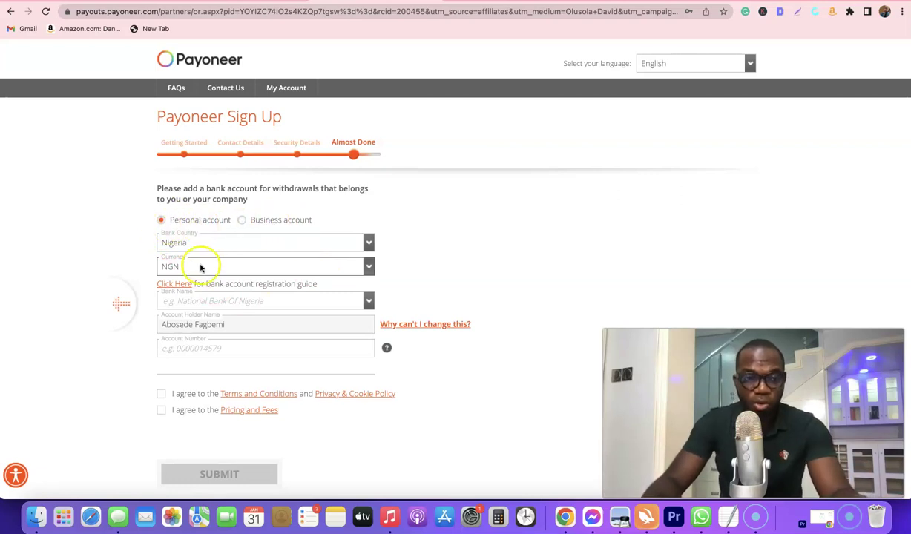
- Select Access Bank Plc as the bank and enter the 10-digit account number
left_click(247, 300)
left_click(239, 321)
type("Ac")
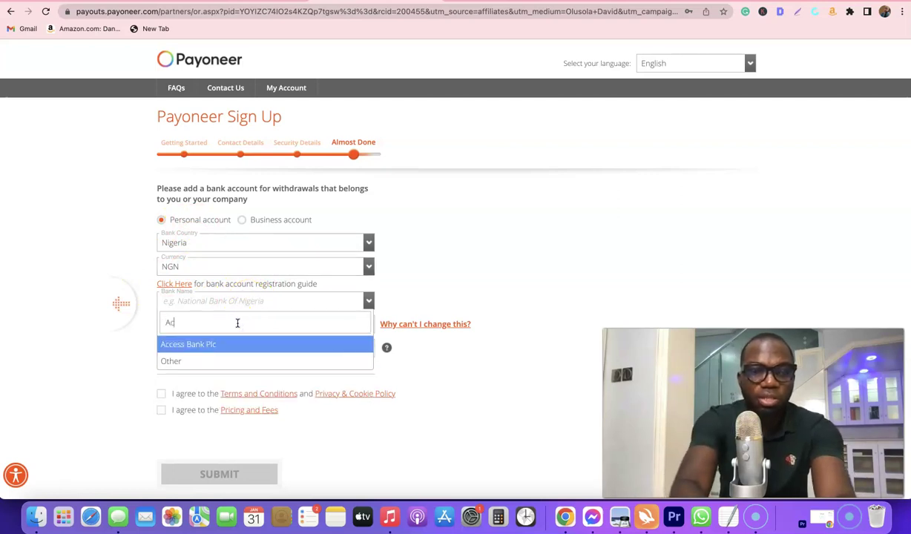
left_click(217, 346)
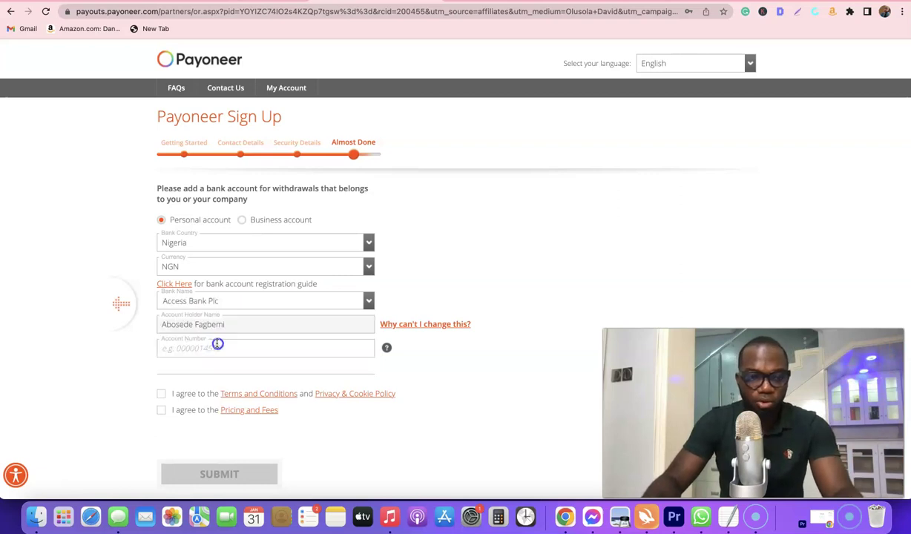
left_click(248, 348)
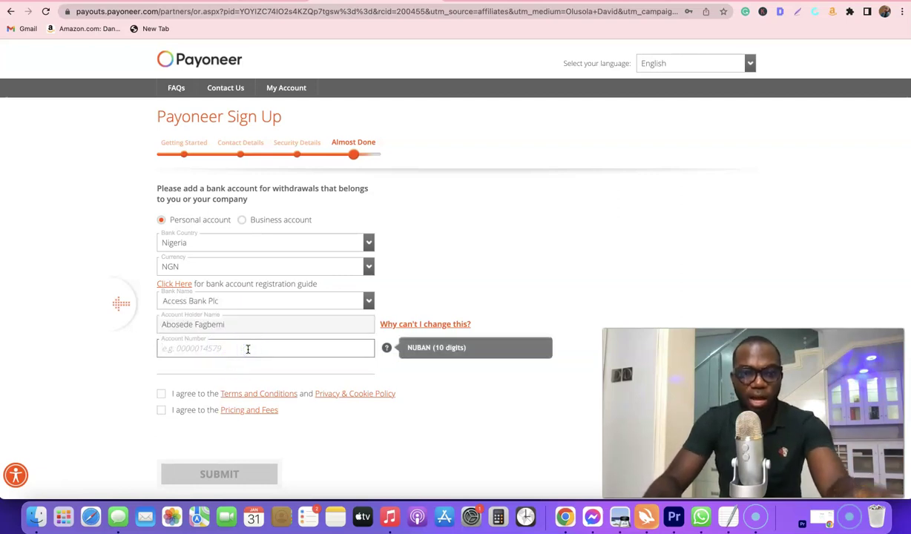
type("1234567890")
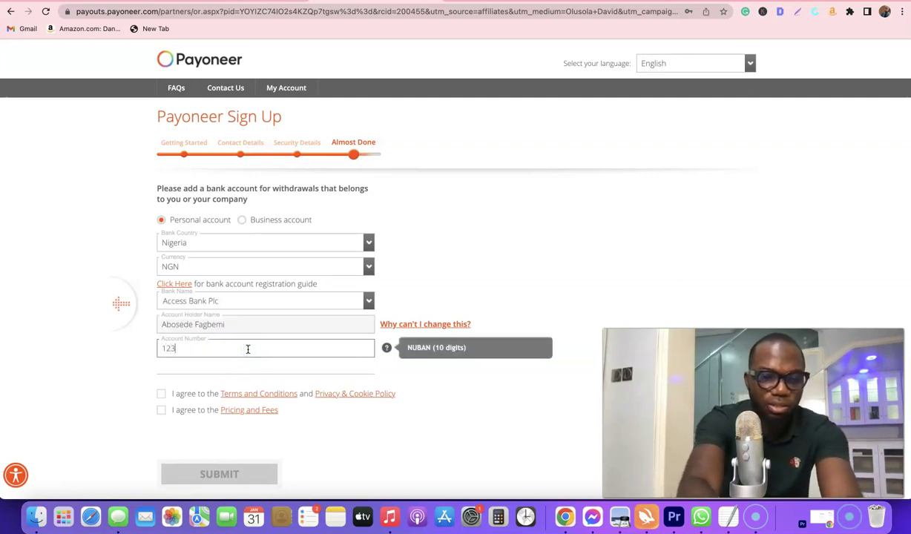
- Accept both the Terms and Conditions and the Pricing and Fees agreements
scroll(237, 380, "down", 1)
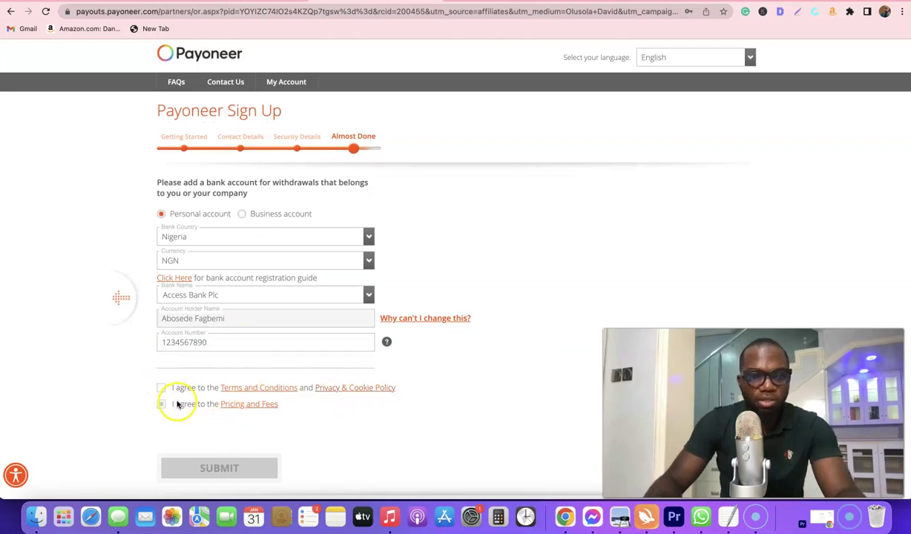
left_click(163, 387)
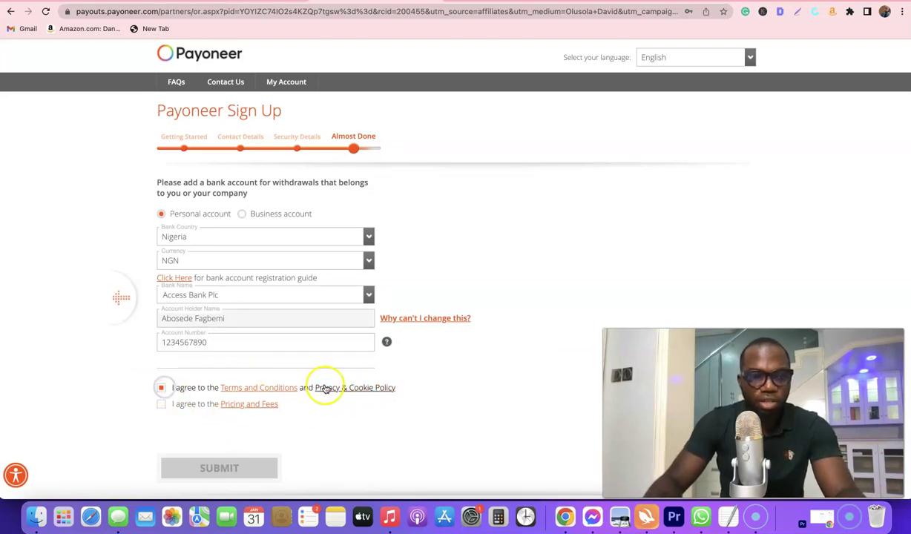
left_click(161, 404)
scroll(450, 423, "down", 1)
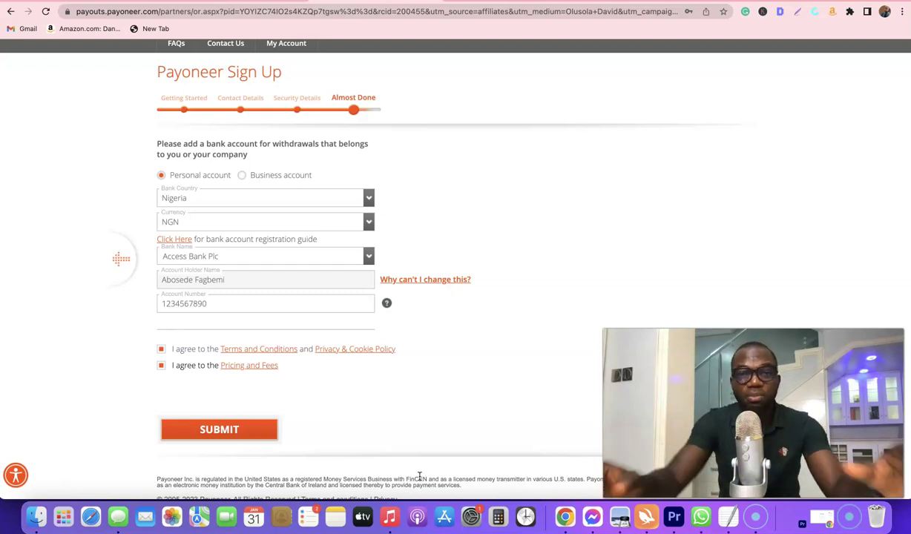
scroll(519, 459, "up", 2)
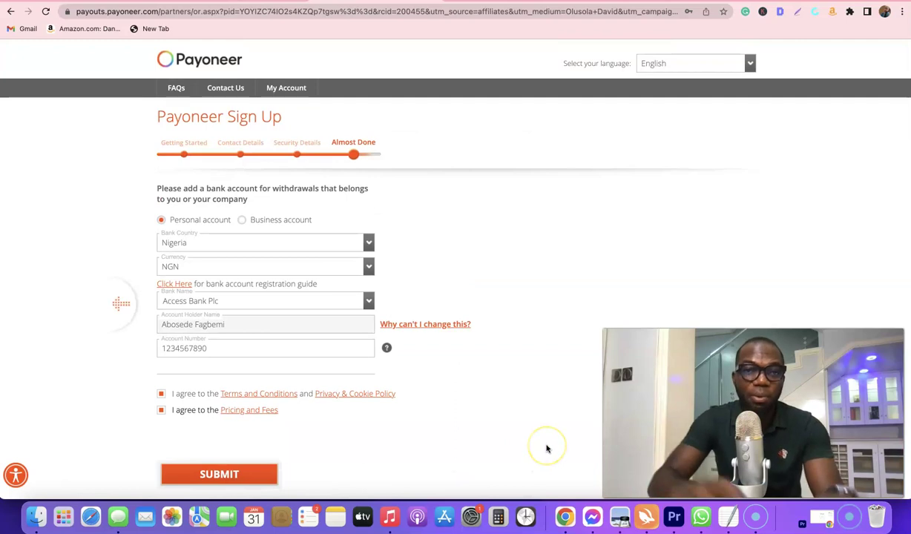